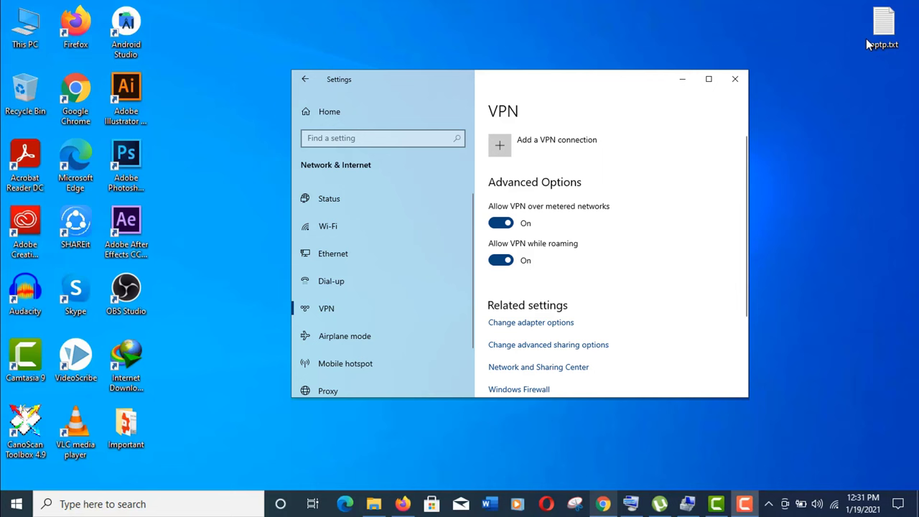
Step: Close the VPN settings window, select pptp.txt on the desktop, and refresh the desktop
key("alt+F4")
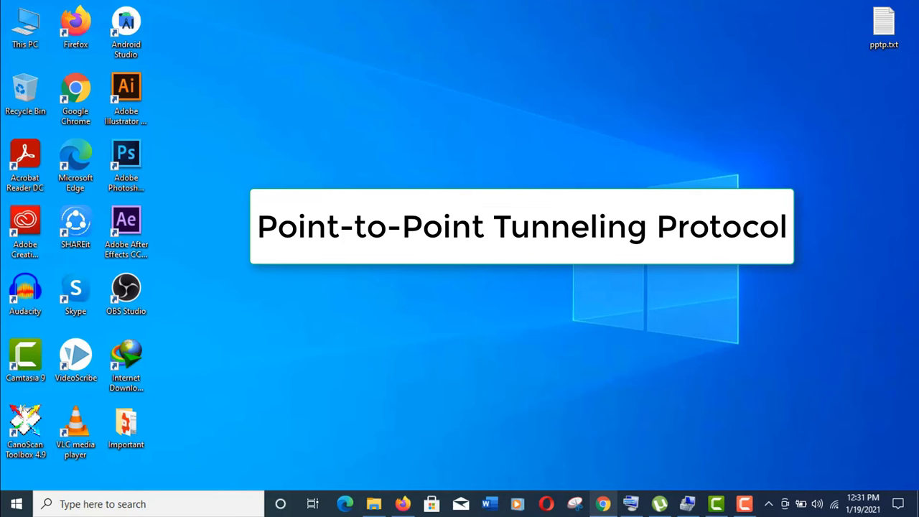
left_click(883, 27)
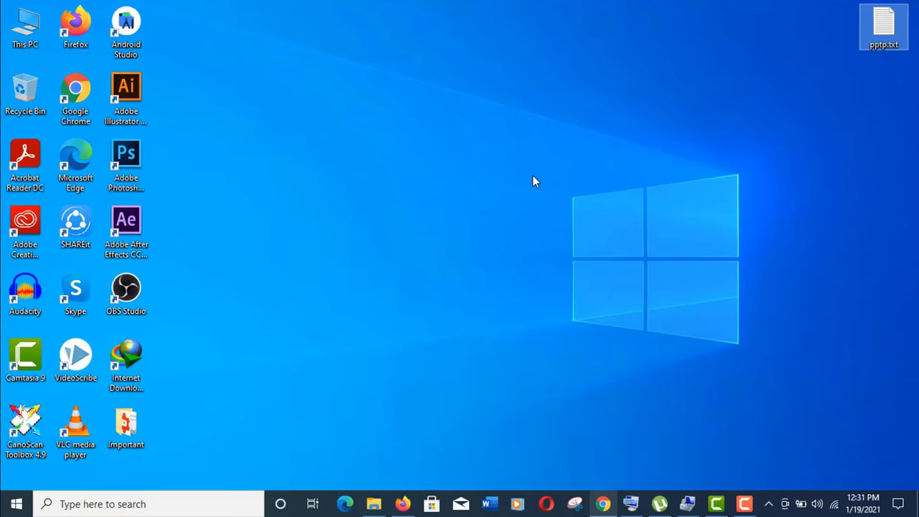
right_click(479, 170)
left_click(503, 206)
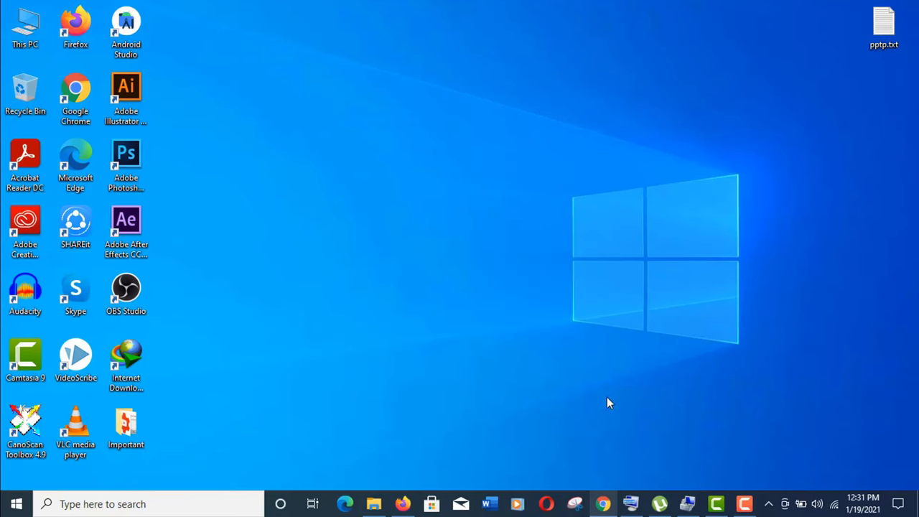
Step: Open the VPNBook site from the search results in a new tab and show its PPTP server list
left_click(602, 506)
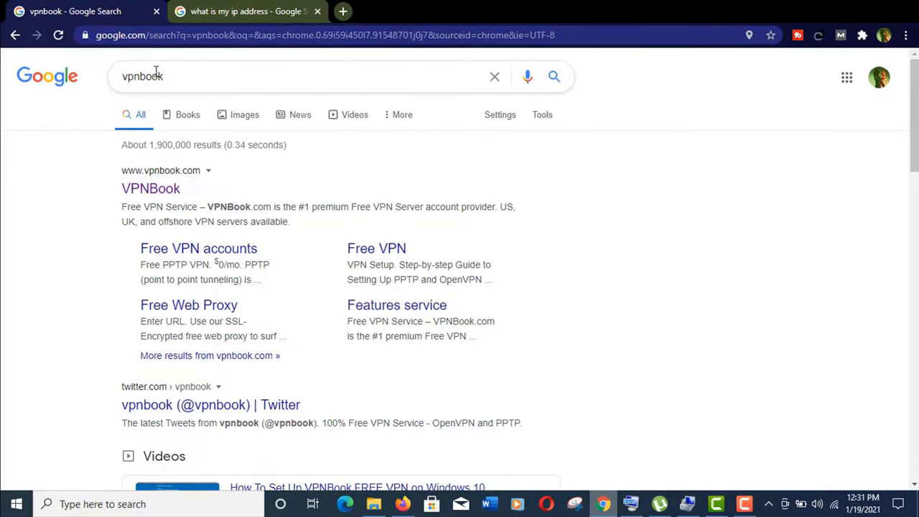
double_click(164, 76)
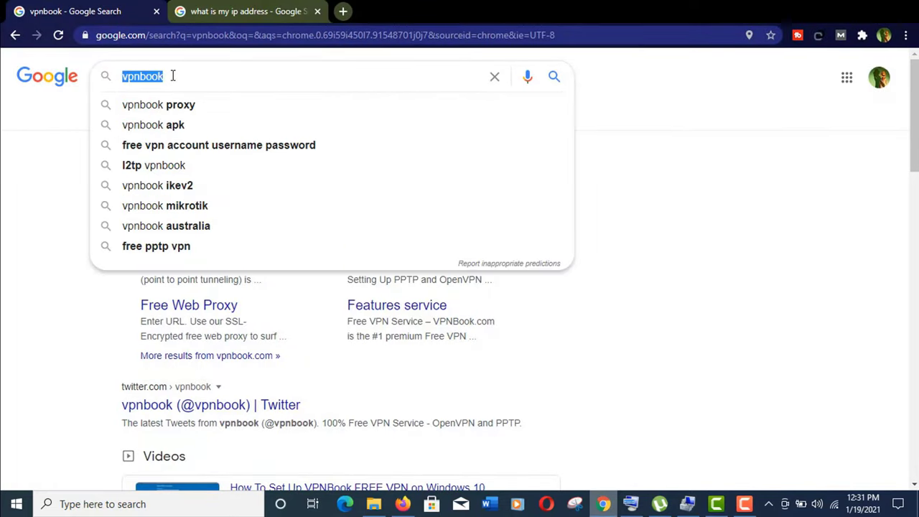
left_click(32, 165)
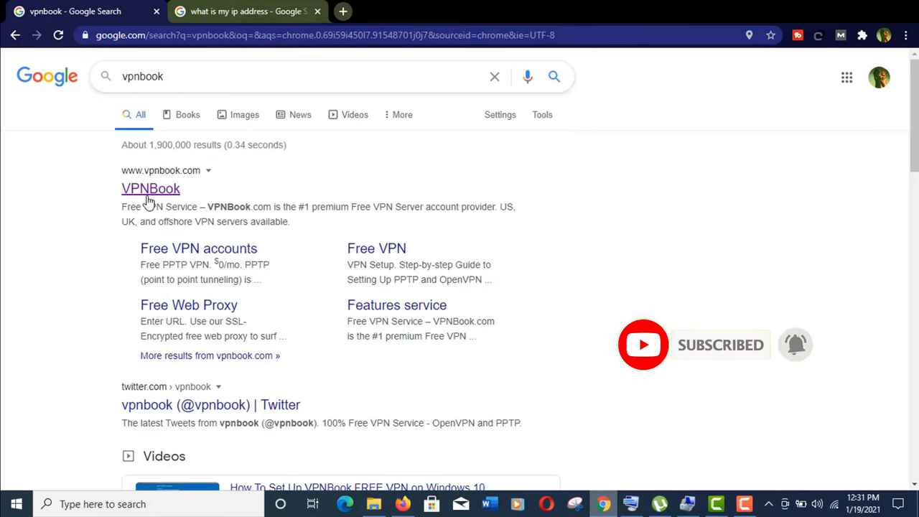
right_click(171, 192)
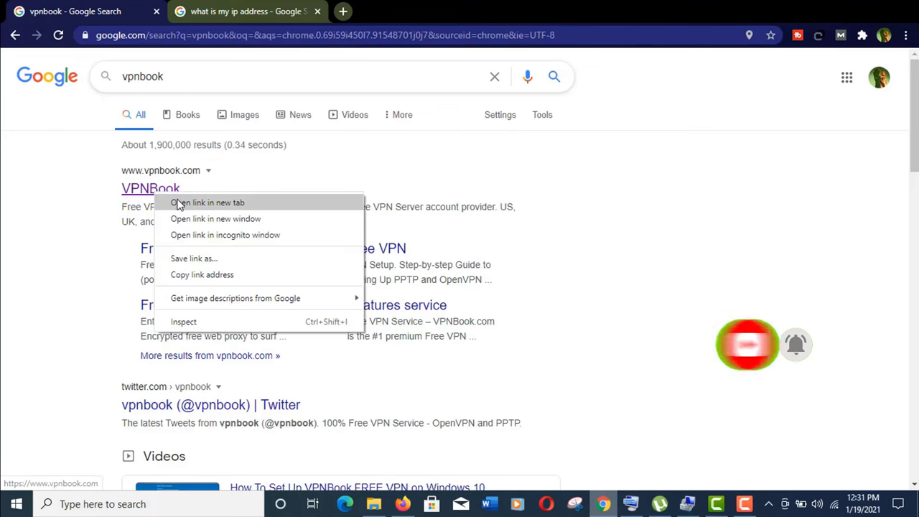
left_click(179, 202)
key("ctrl+Tab")
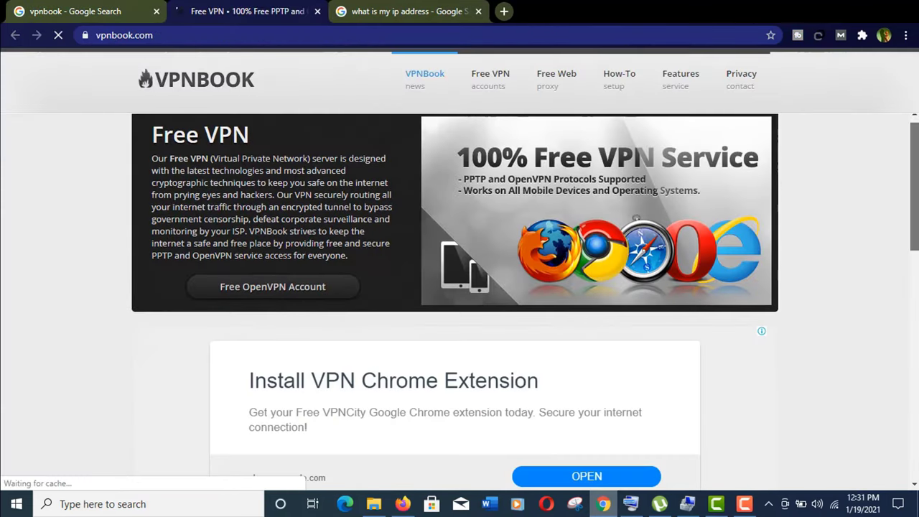
scroll(213, 209, "down", 5)
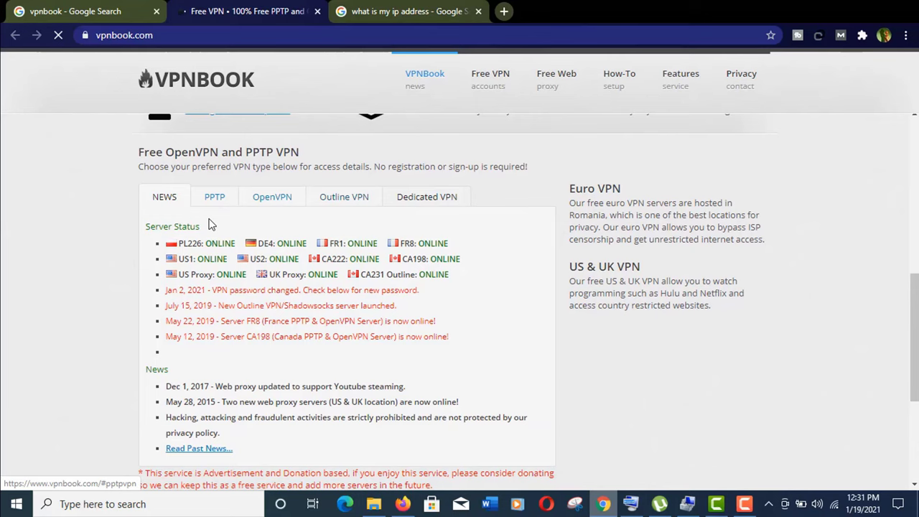
left_click(213, 202)
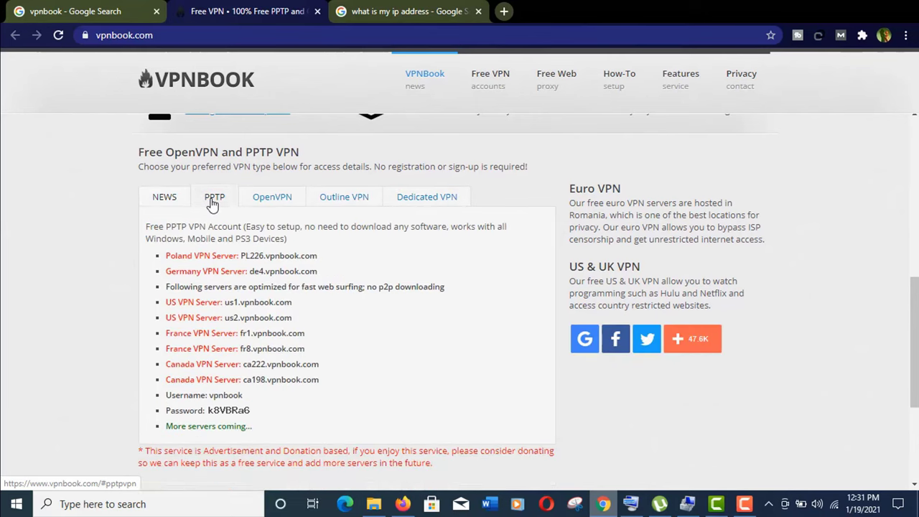
scroll(826, 270, "down", 1)
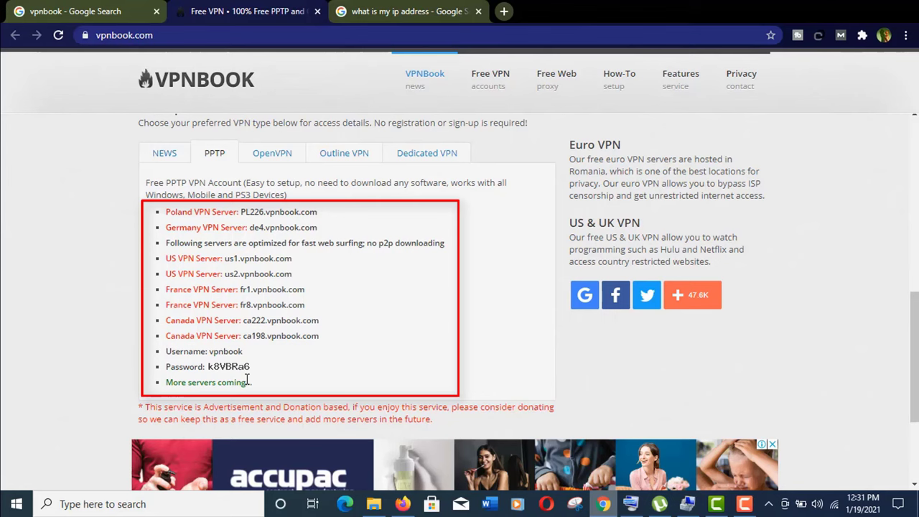
Step: Copy the PPTP server list with user name and password, then open pptp.txt in Notepad
mouse_move(714, 263)
left_mouse_down()
mouse_move(539, 246)
mouse_move(570, 238)
left_mouse_up()
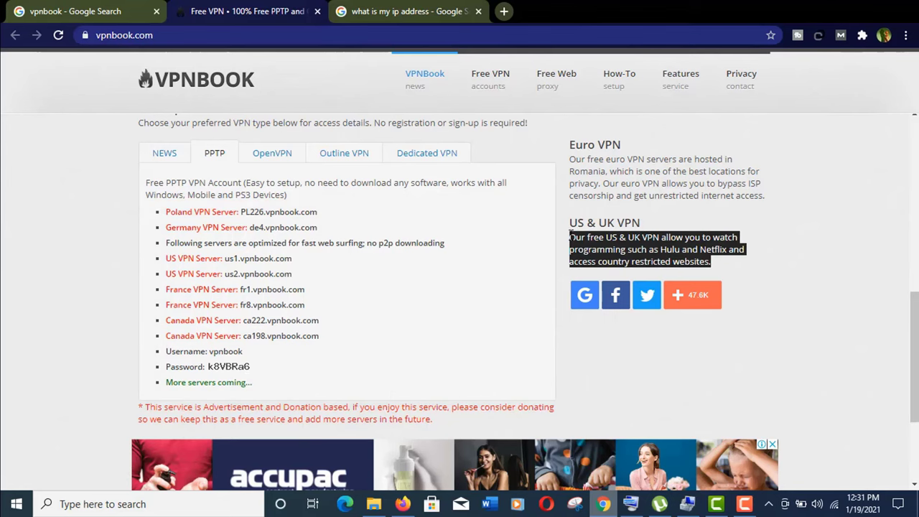
left_click_drag(152, 212, 320, 352)
right_click(290, 304)
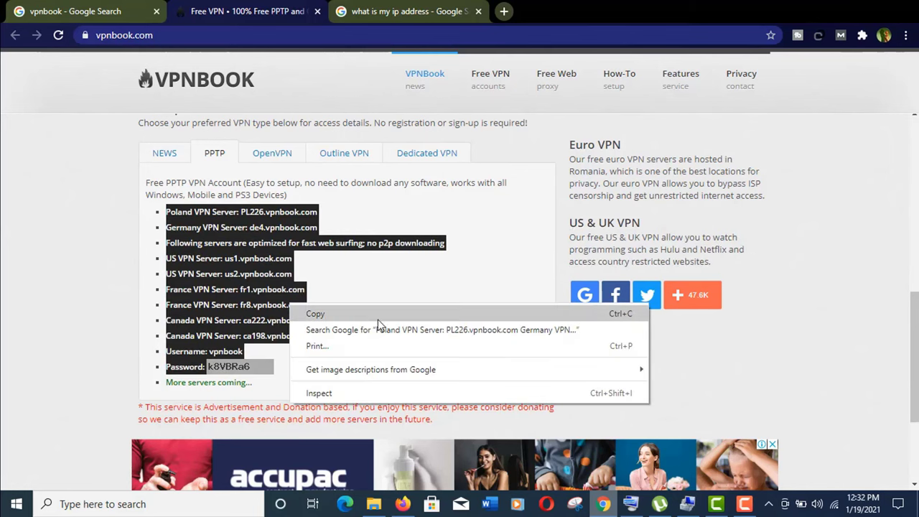
left_click(434, 294)
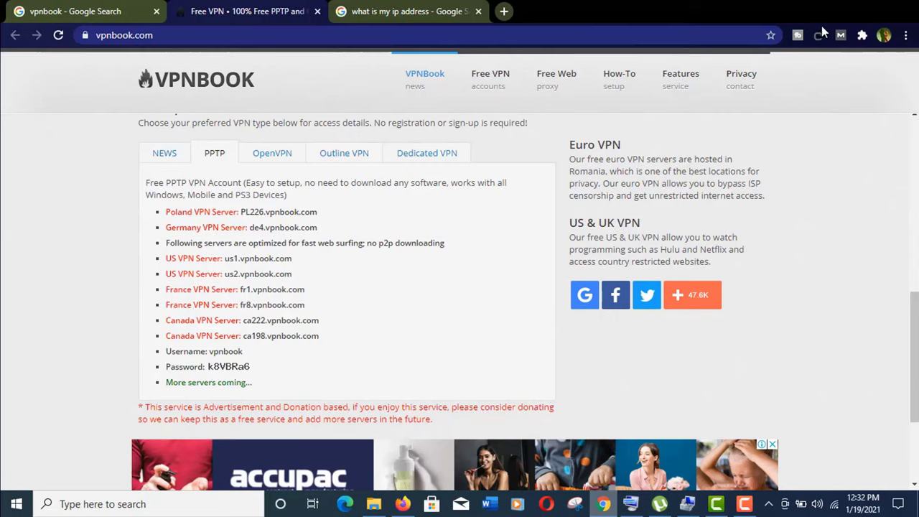
left_click(866, 6)
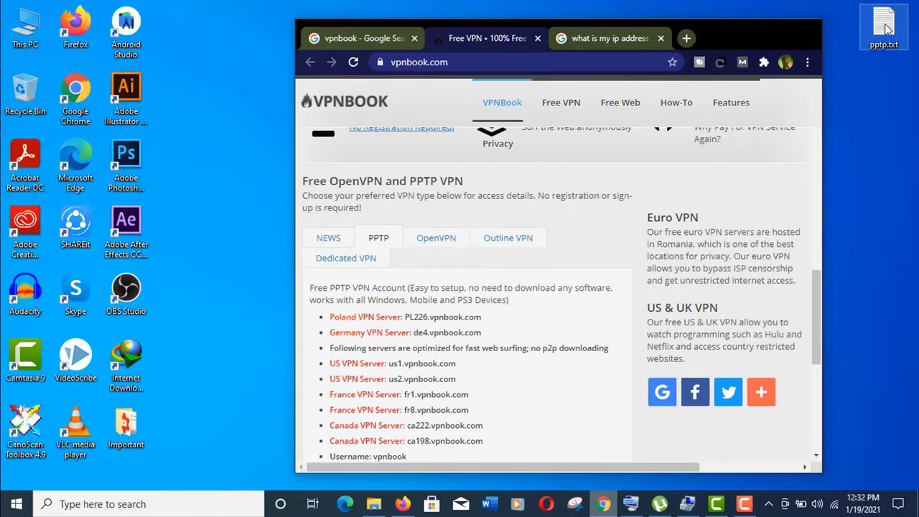
double_click(885, 27)
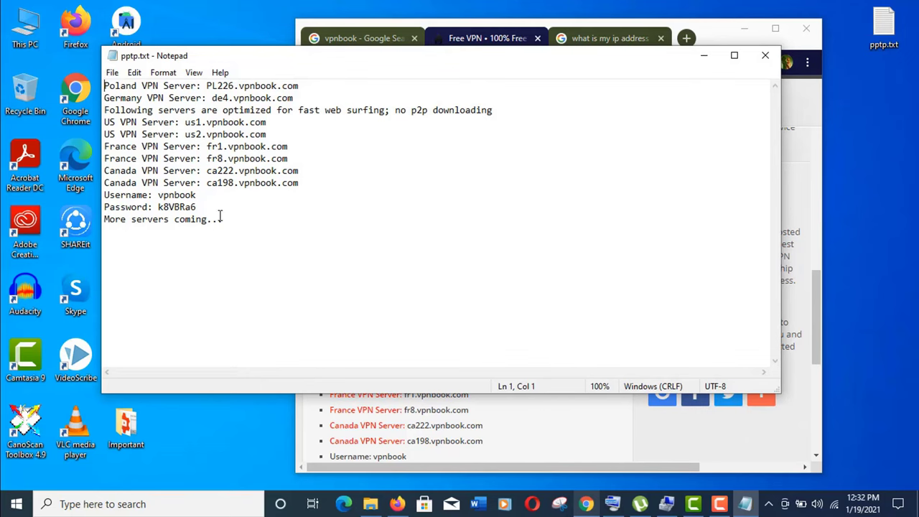
Step: Reload the 'what is my ip address' search in maximized Chrome, then minimize the browser
left_click(722, 27)
double_click(722, 28)
left_click(422, 8)
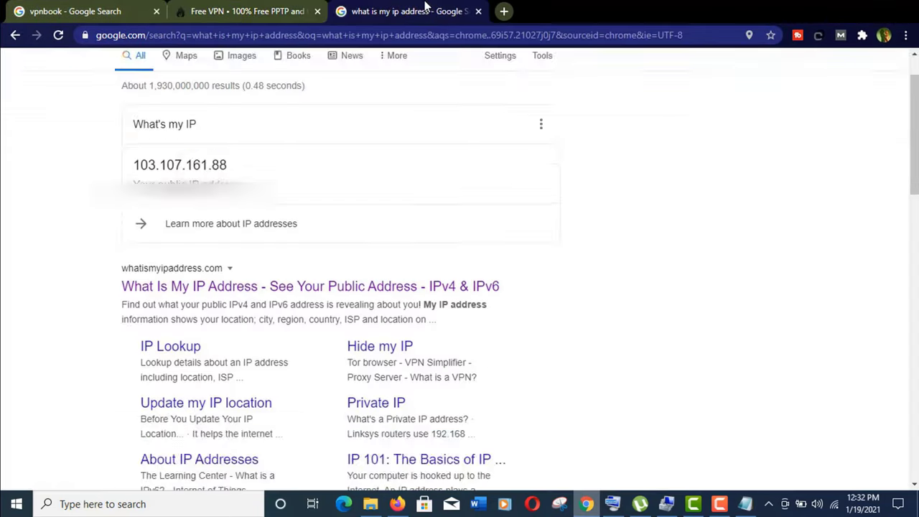
key("F5")
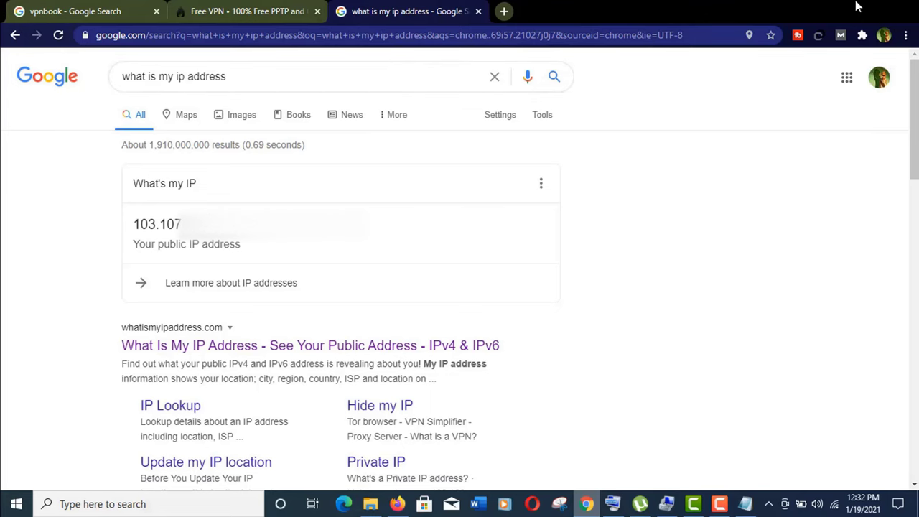
left_click(856, 7)
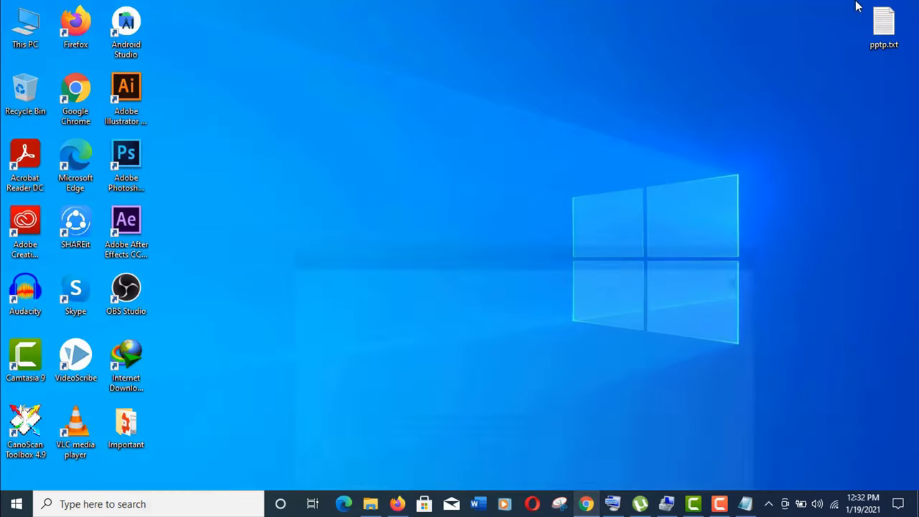
Step: Refresh the desktop, launch Settings, and go to Network & Internet > VPN
right_click(450, 123)
left_click(476, 163)
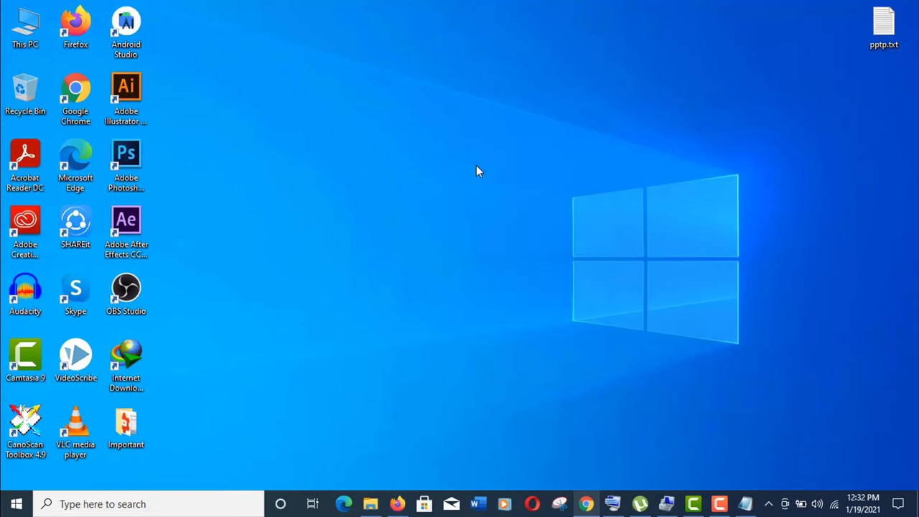
left_click(15, 505)
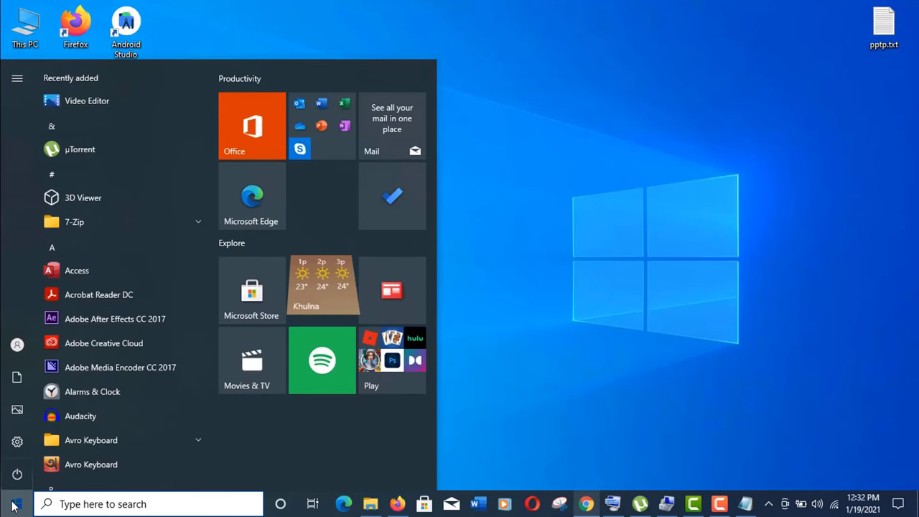
mouse_move(18, 445)
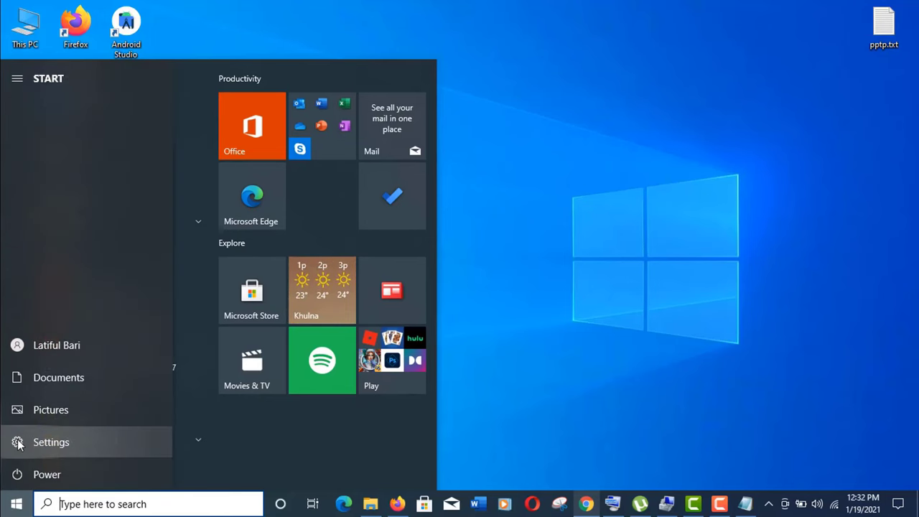
left_click(18, 444)
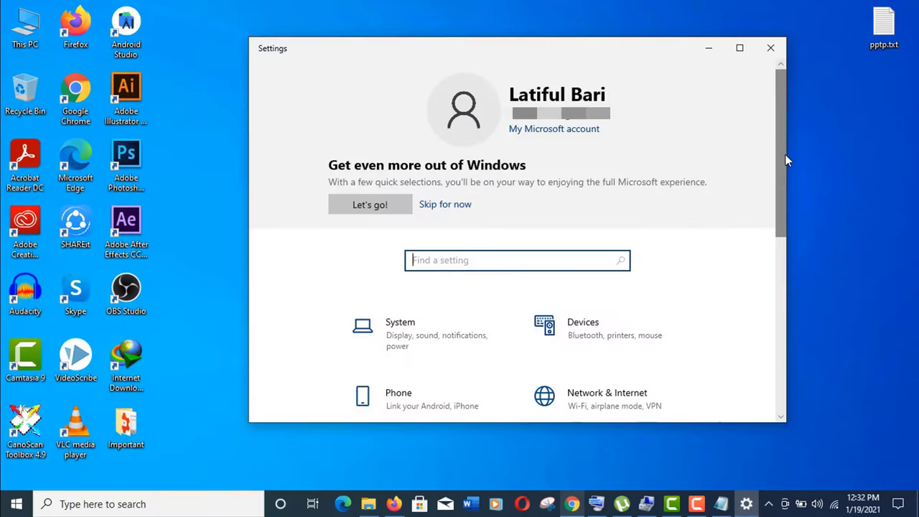
left_click_drag(786, 155, 782, 225)
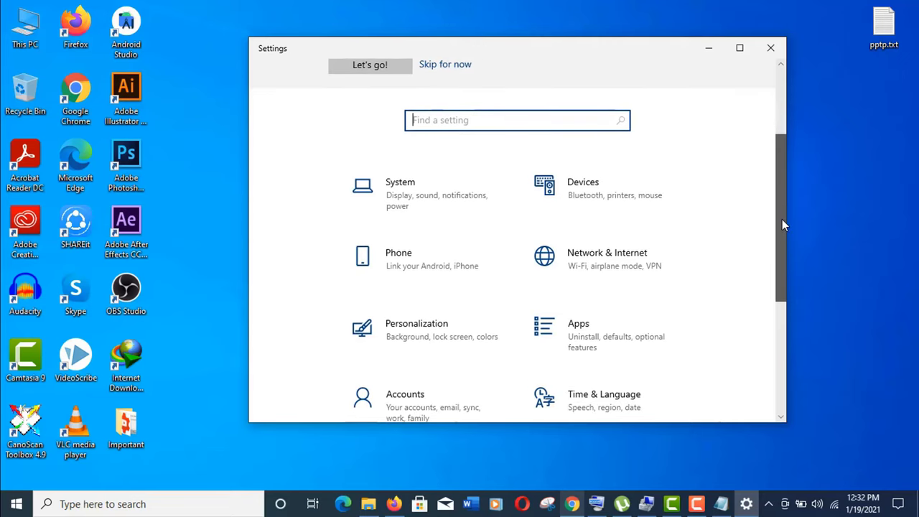
left_click(610, 257)
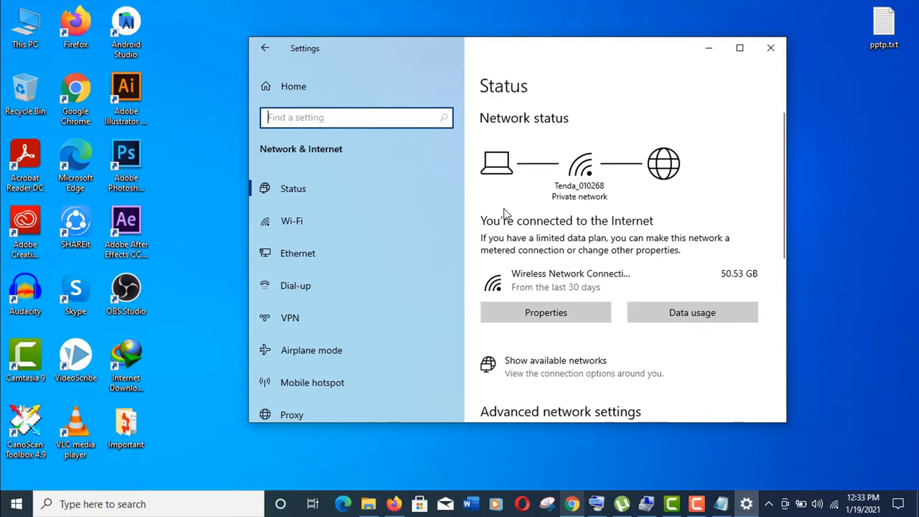
left_click(301, 316)
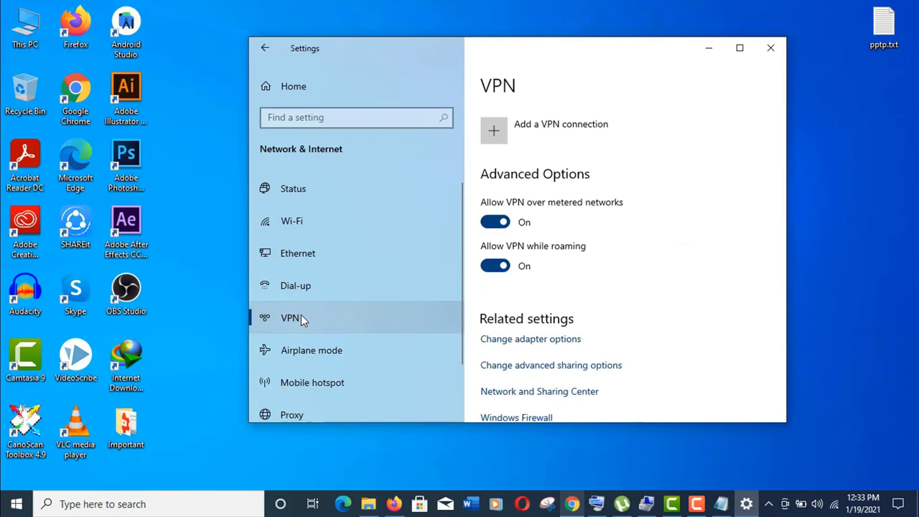
Step: Start a new VPN connection and copy the server address us1.vpnbook.com from pptp.txt
left_click(499, 125)
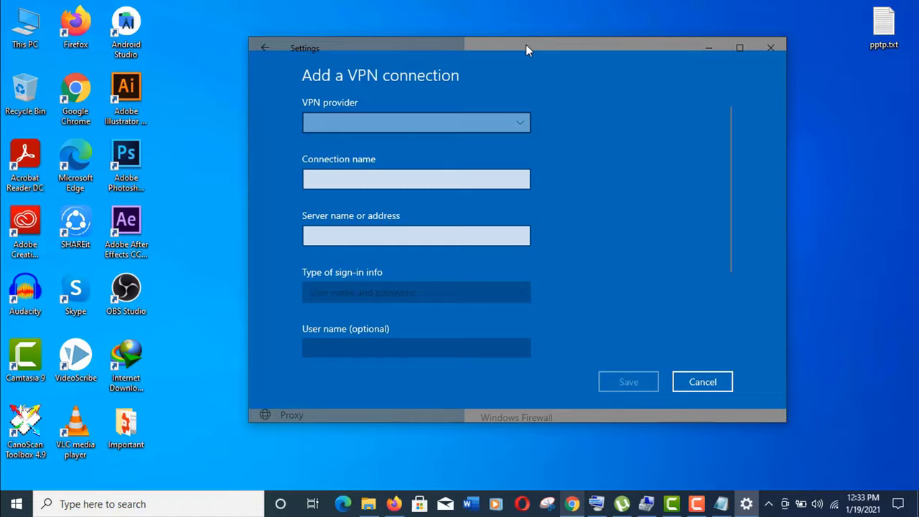
mouse_move(527, 50)
left_mouse_down()
mouse_move(516, 65)
mouse_move(515, 56)
left_mouse_up()
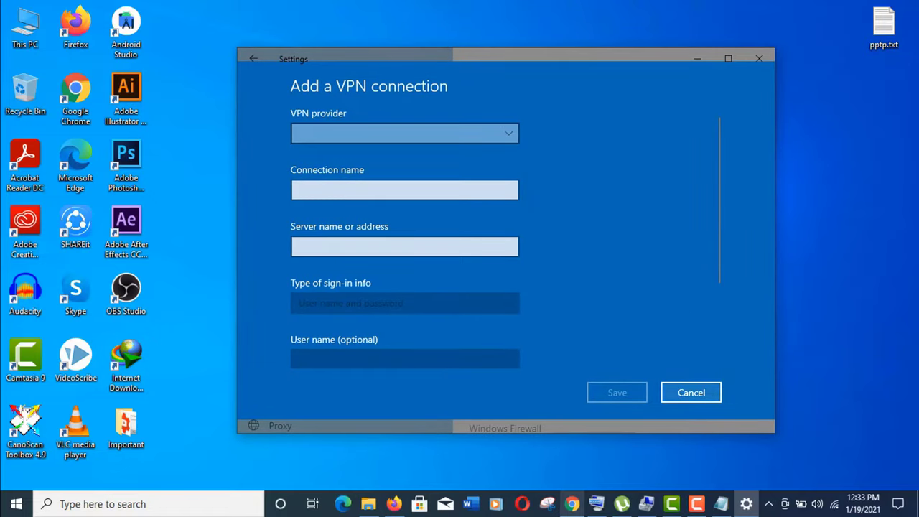
left_click(720, 503)
left_click_drag(689, 145, 780, 141)
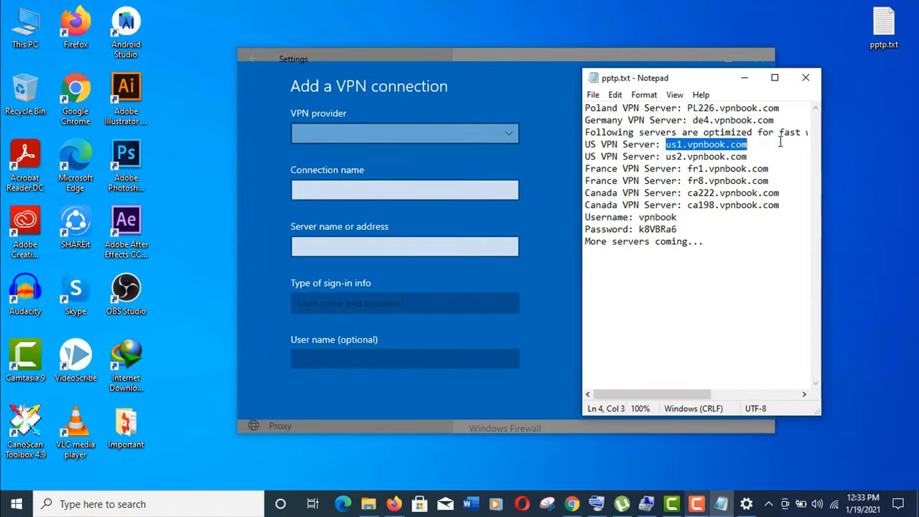
right_click(716, 148)
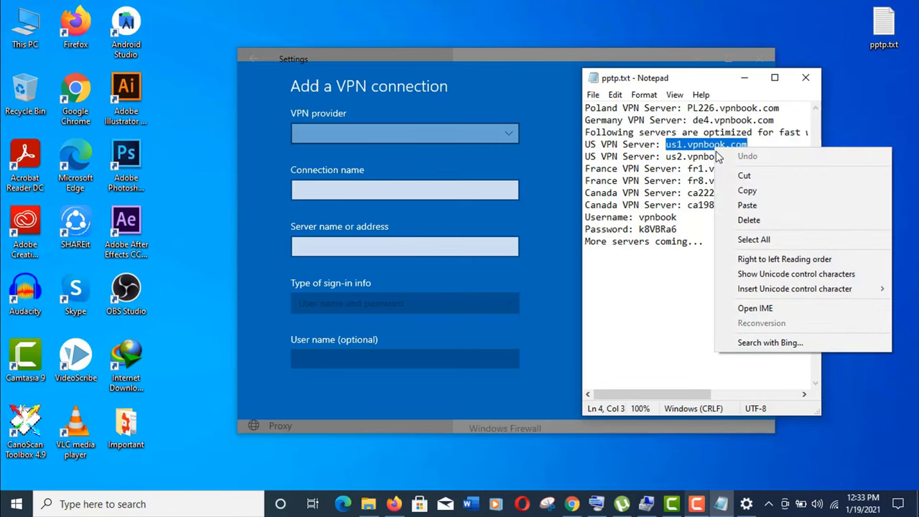
left_click(740, 191)
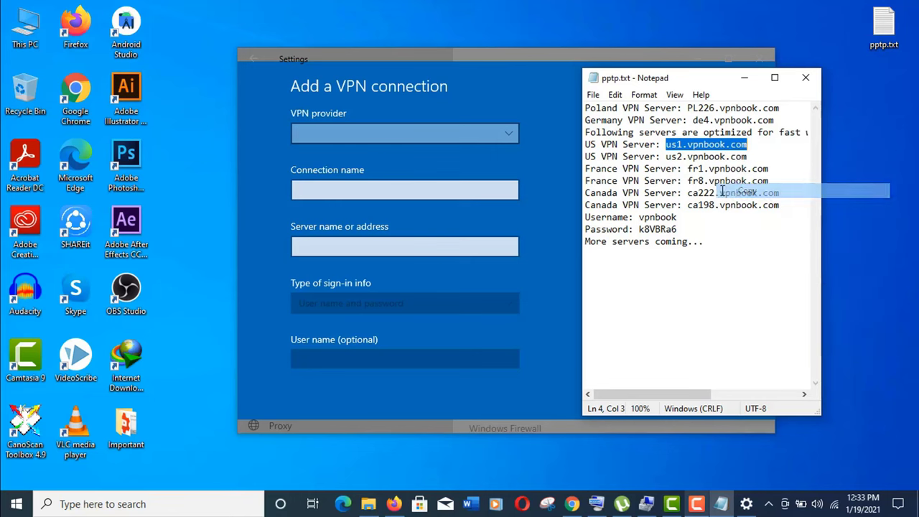
Step: Set provider Windows (built-in), server us1.vpnbook.com, and connection name US VPN
left_click(403, 133)
left_click(403, 132)
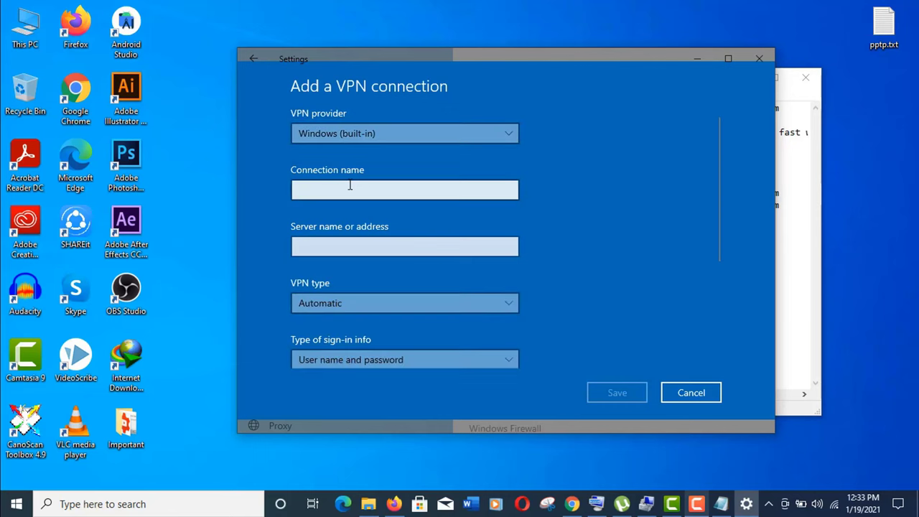
left_click(321, 242)
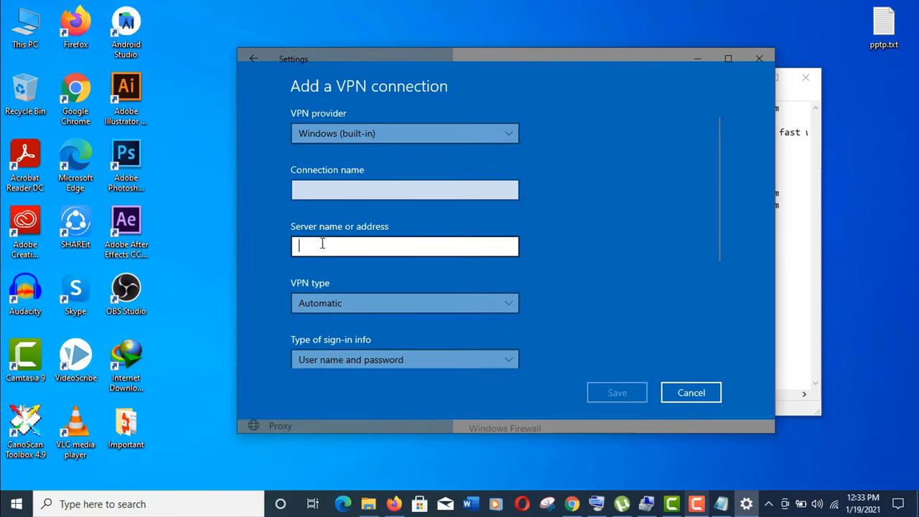
right_click(322, 244)
left_click(318, 228)
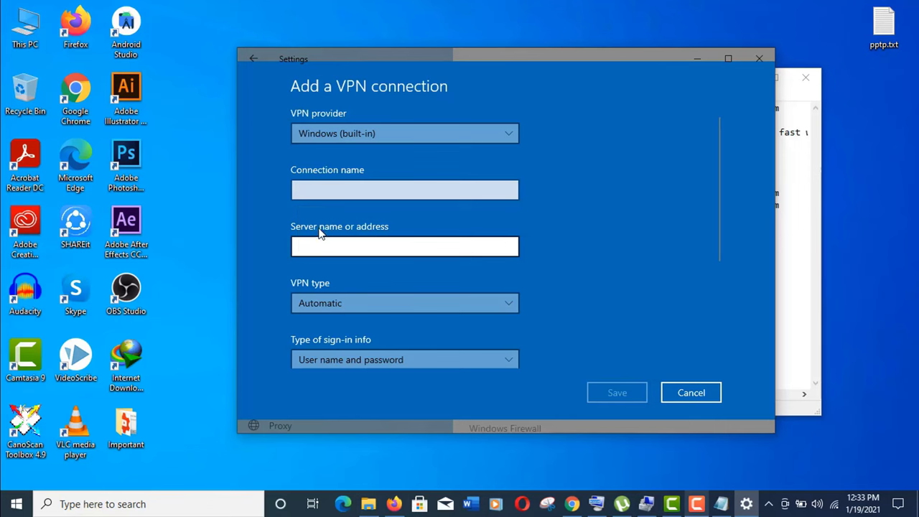
left_click(818, 224)
right_click(431, 191)
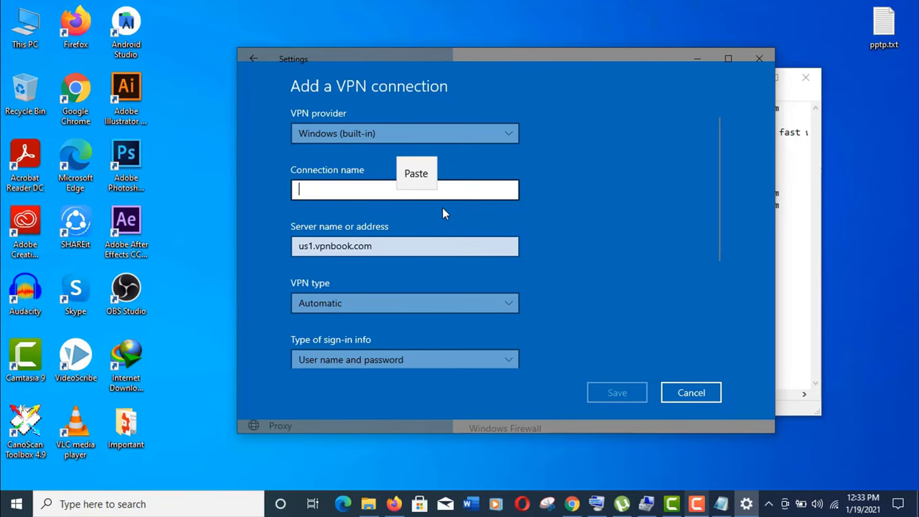
type("US VPN")
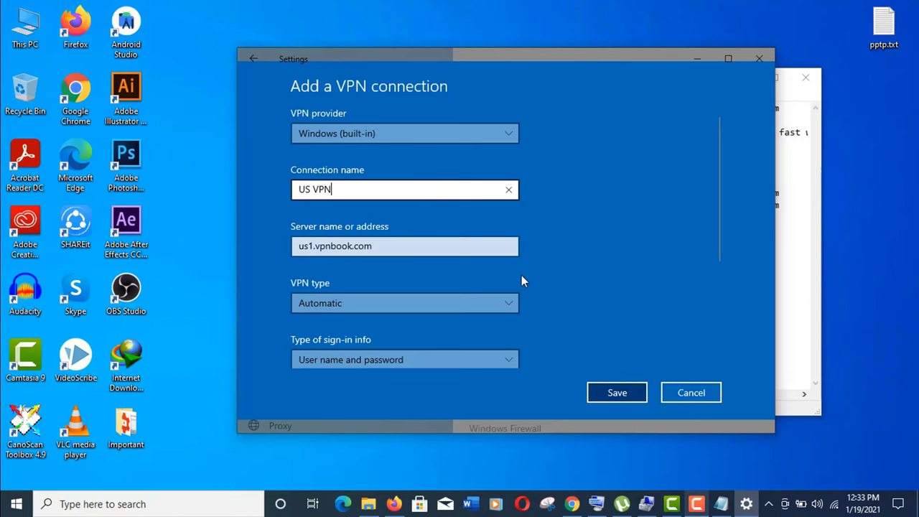
Step: Set the VPN type to PPTP and keep User name and password as sign-in type
left_click(505, 303)
left_click(388, 331)
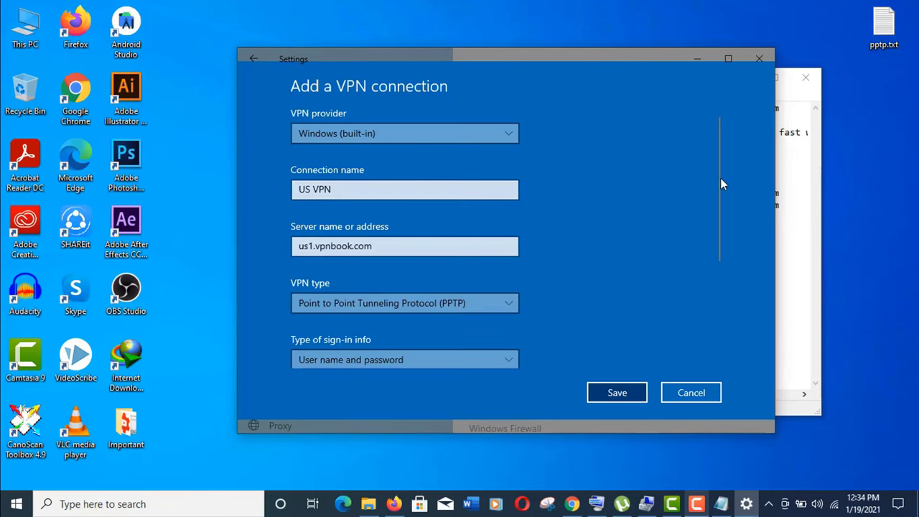
left_click_drag(718, 180, 710, 247)
left_click(388, 228)
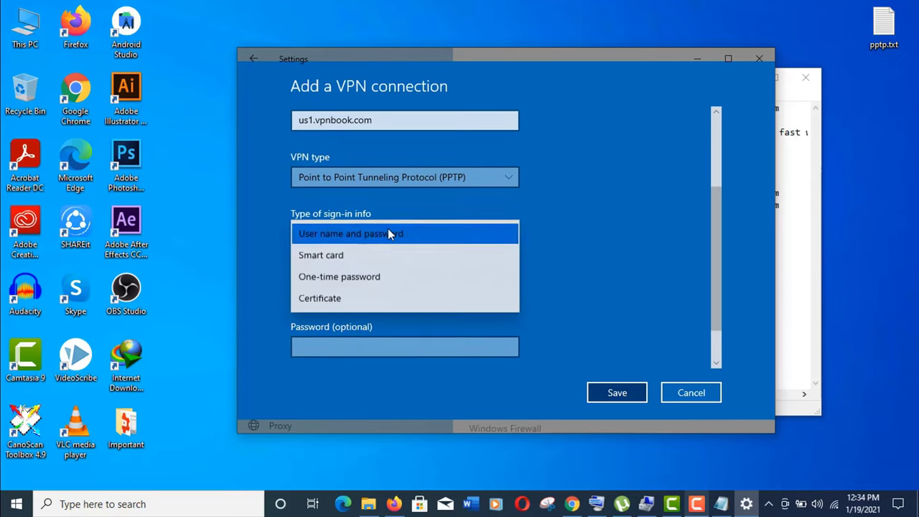
left_click(388, 233)
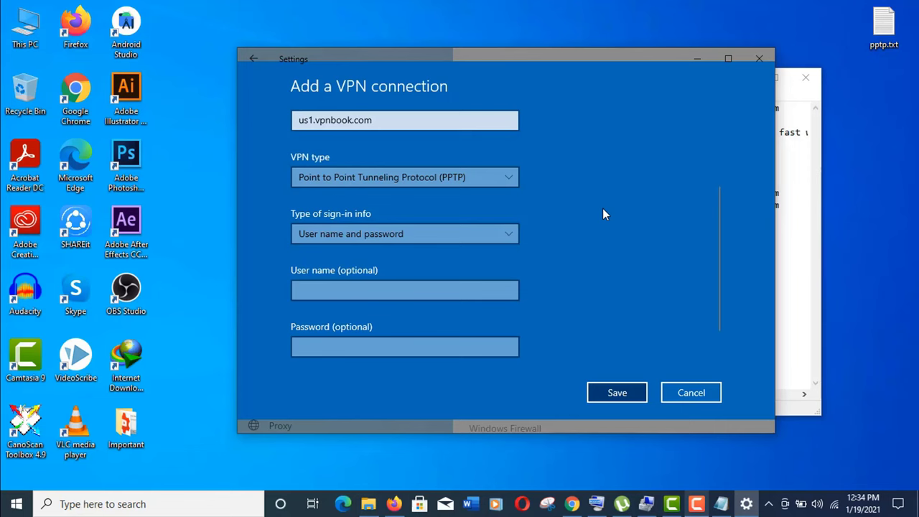
Step: Select the user name and password lines in pptp.txt, then maximize the Settings window
left_click(808, 206)
left_click_drag(639, 217, 681, 231)
left_click(709, 224)
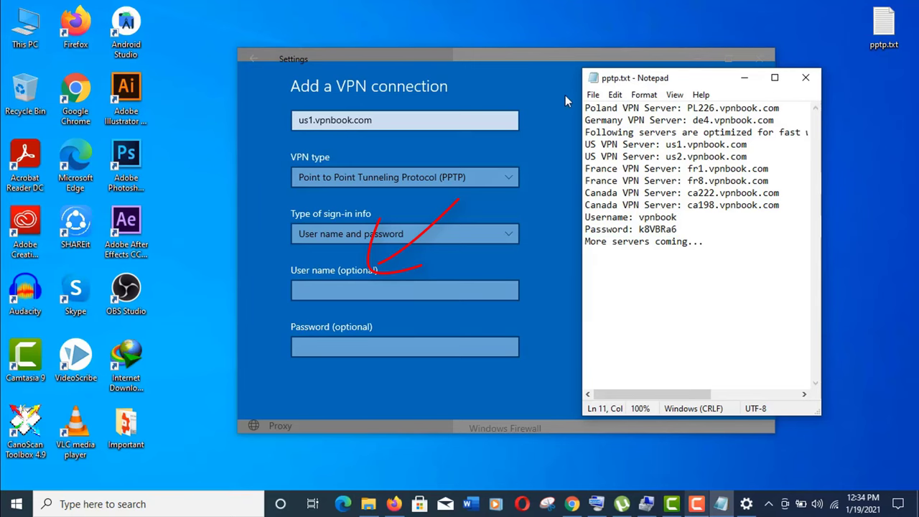
left_click_drag(558, 56, 510, 60)
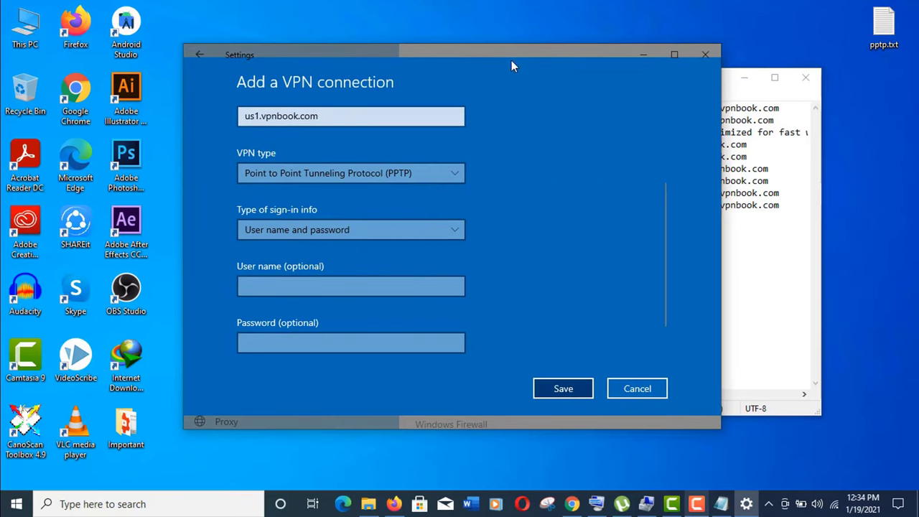
double_click(589, 51)
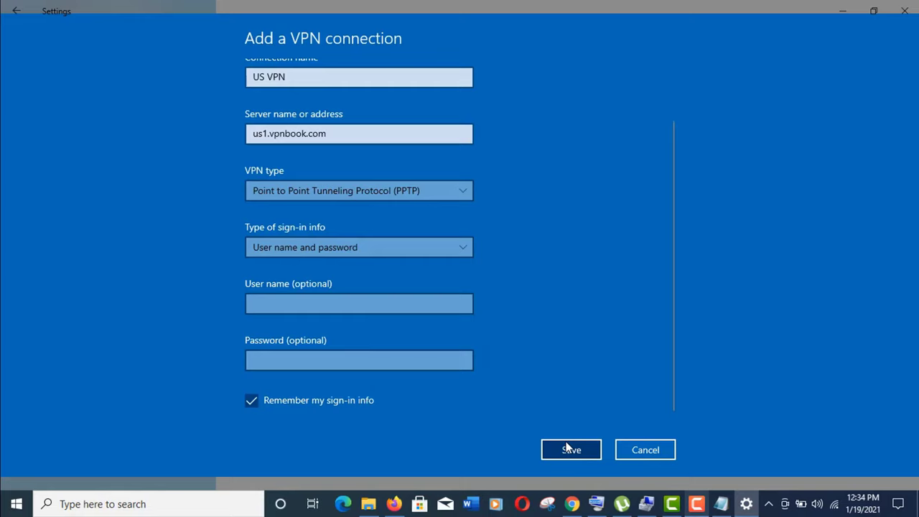
Step: Save the US VPN connection and start connecting to it
left_click(567, 447)
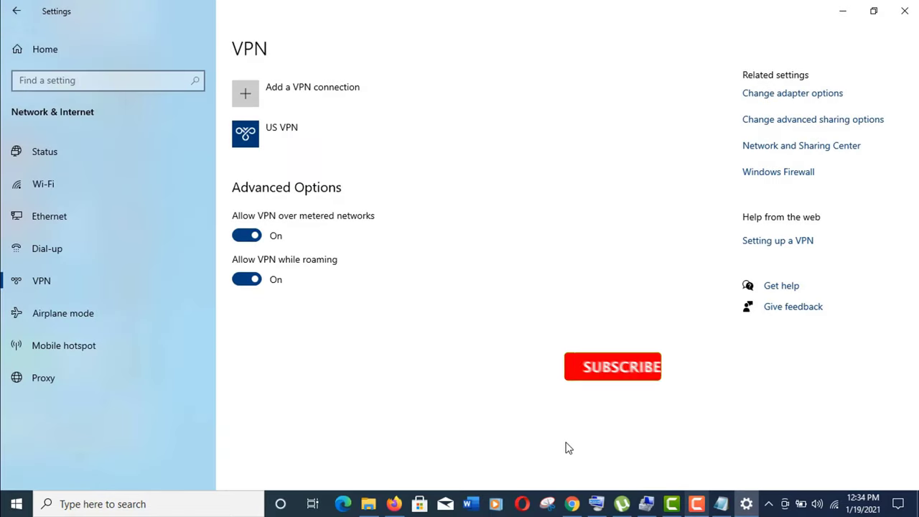
left_click(263, 129)
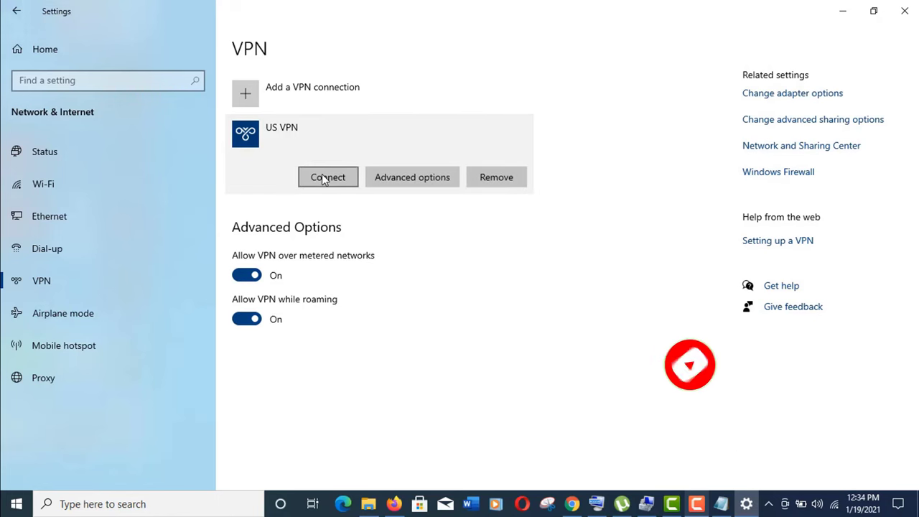
left_click(328, 177)
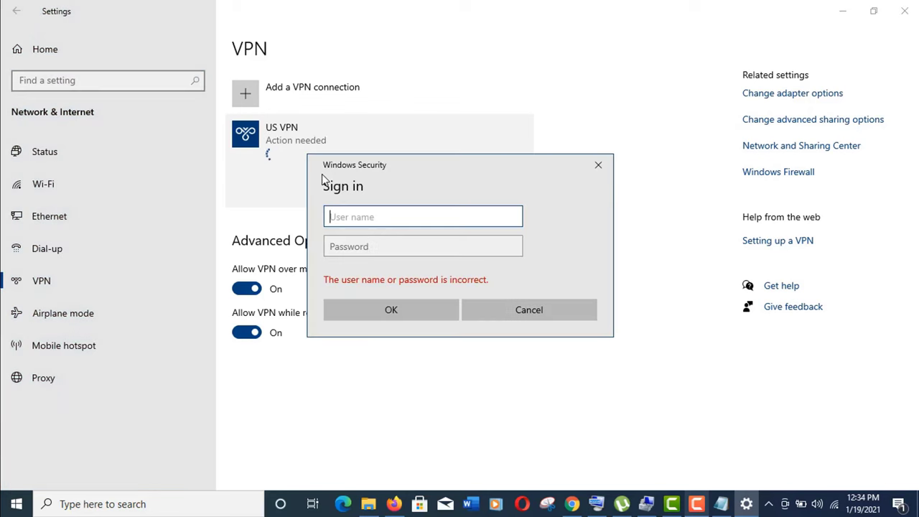
Step: Paste the VPN password from pptp.txt into the sign-in box and submit to connect
left_click_drag(425, 172, 439, 160)
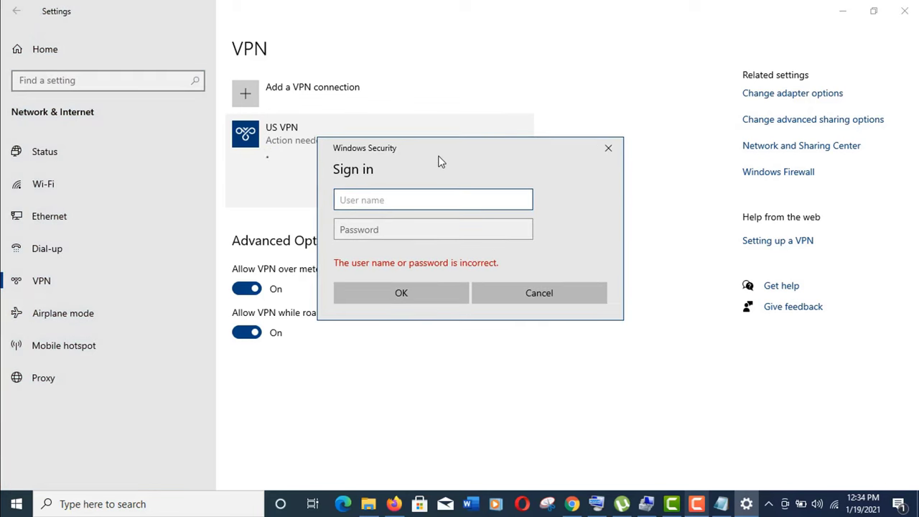
left_click(721, 504)
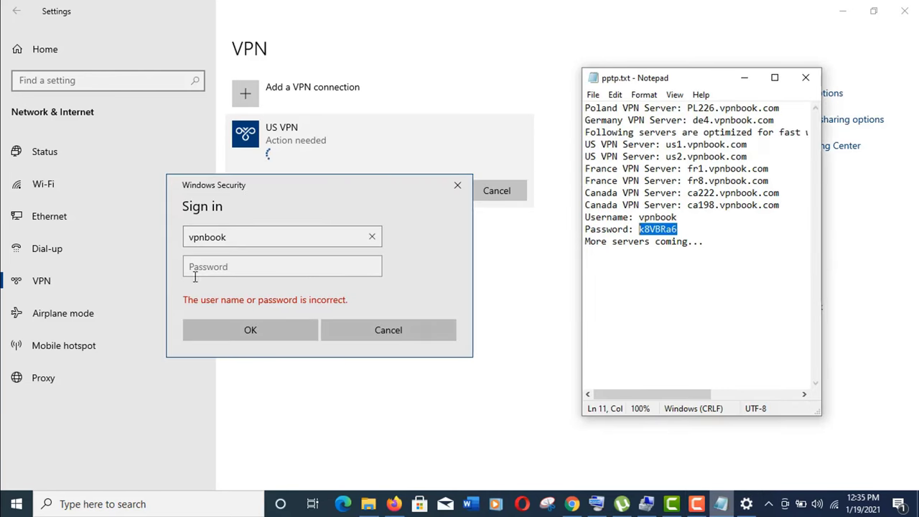
left_click(204, 272)
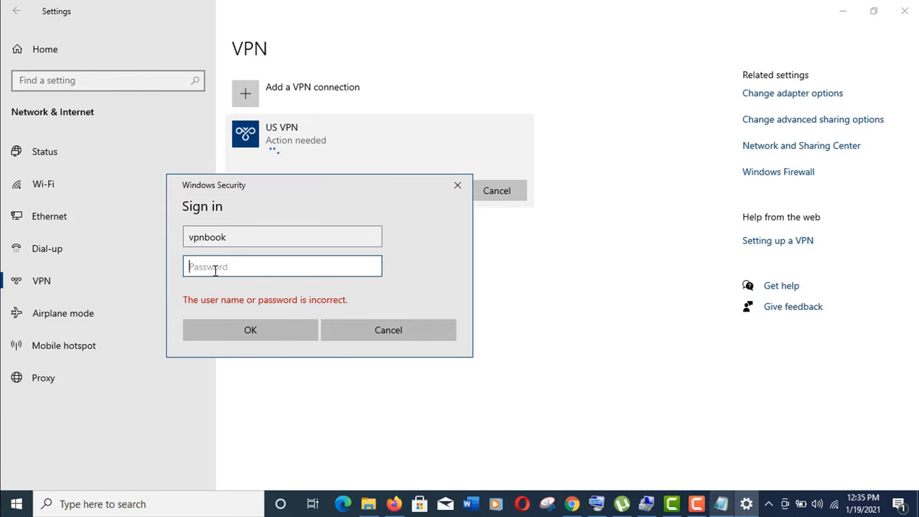
right_click(214, 270)
left_click(219, 283)
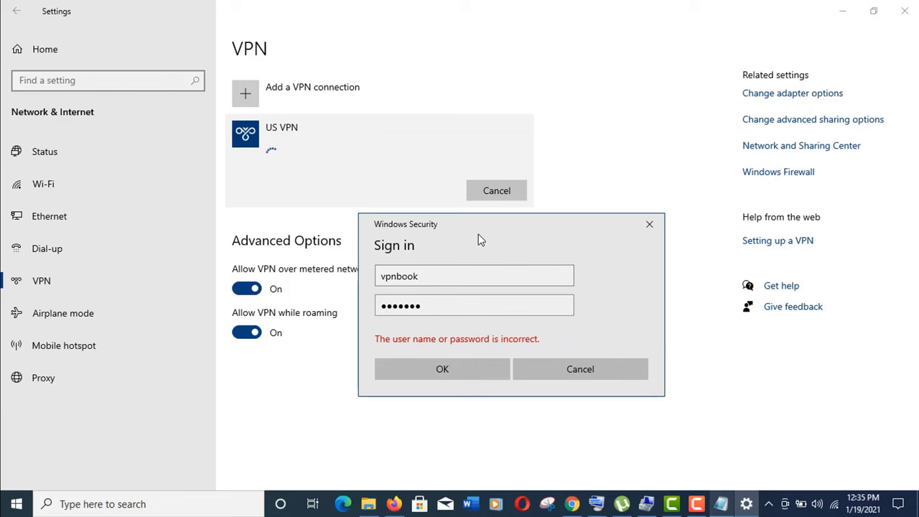
left_click(434, 367)
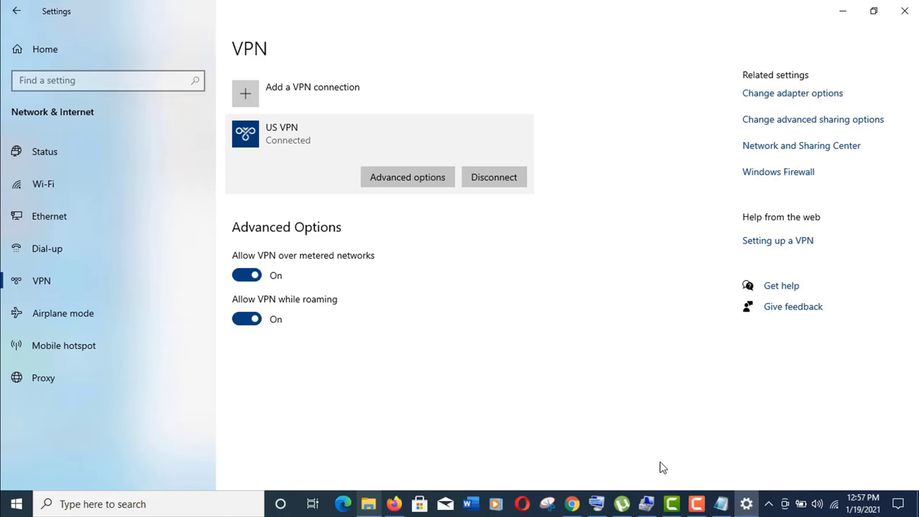
left_click(572, 504)
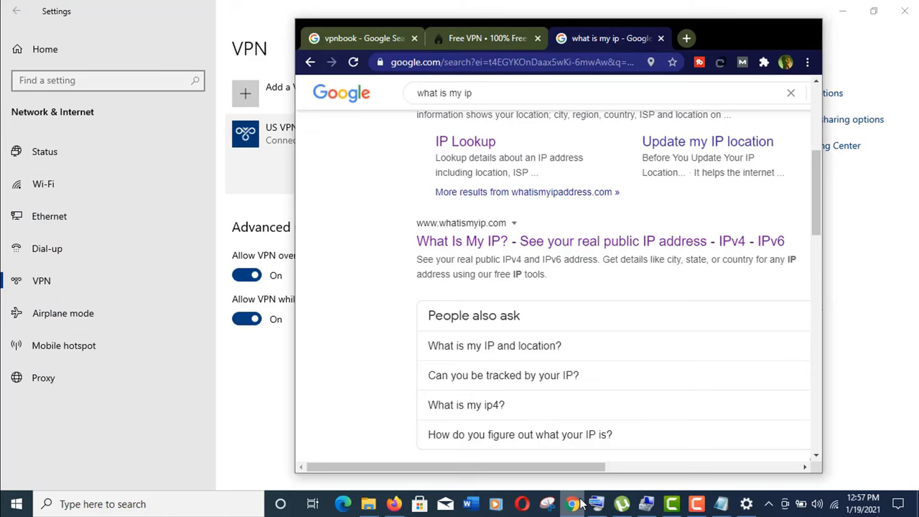
key("super+Up")
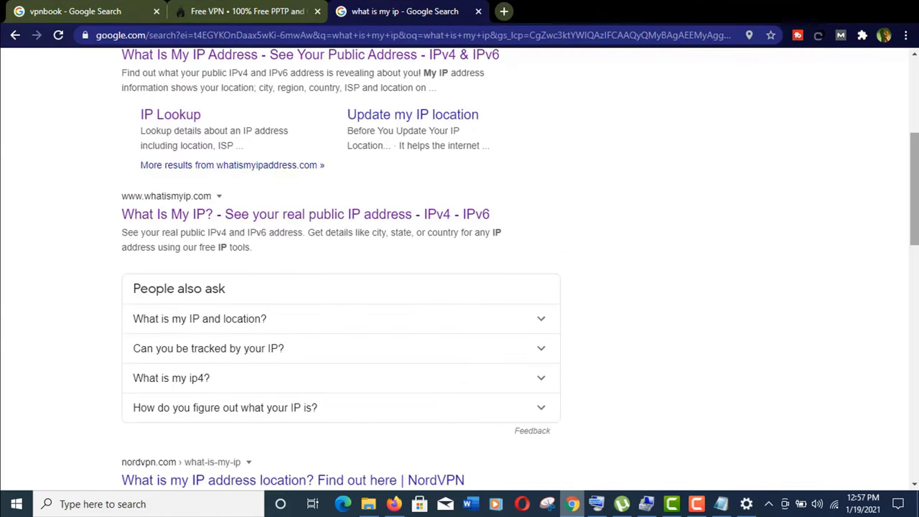
scroll(460, 269, "up", 3)
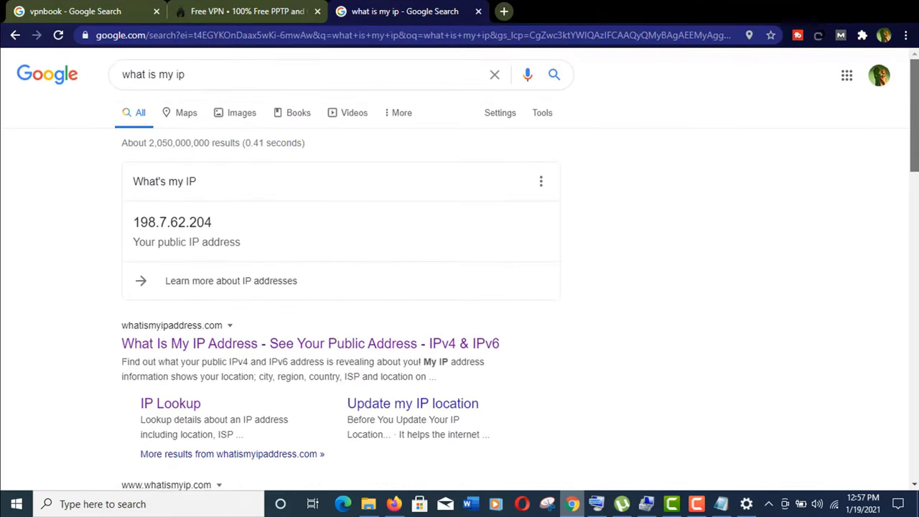
scroll(459, 269, "down", 2)
scroll(363, 285, "down", 2)
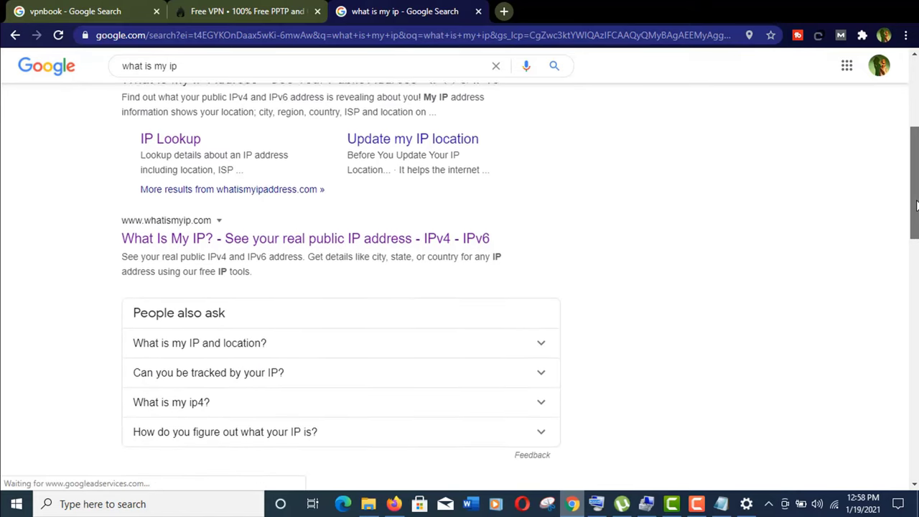
right_click(370, 239)
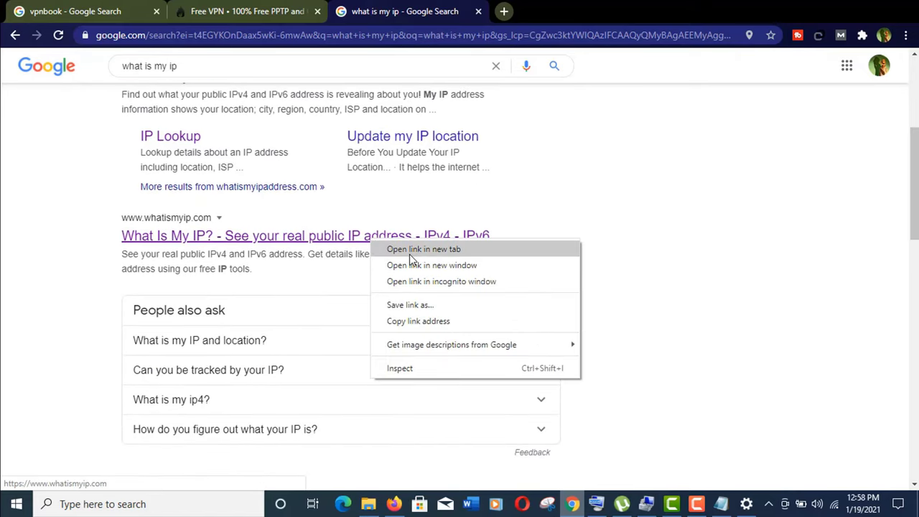
left_click(409, 254)
left_click(585, 3)
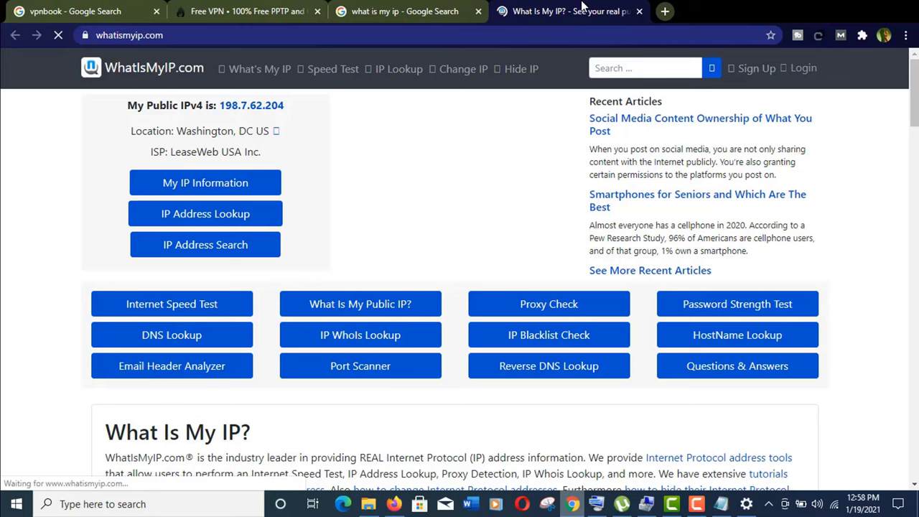
left_click_drag(261, 154, 141, 135)
left_click(141, 134)
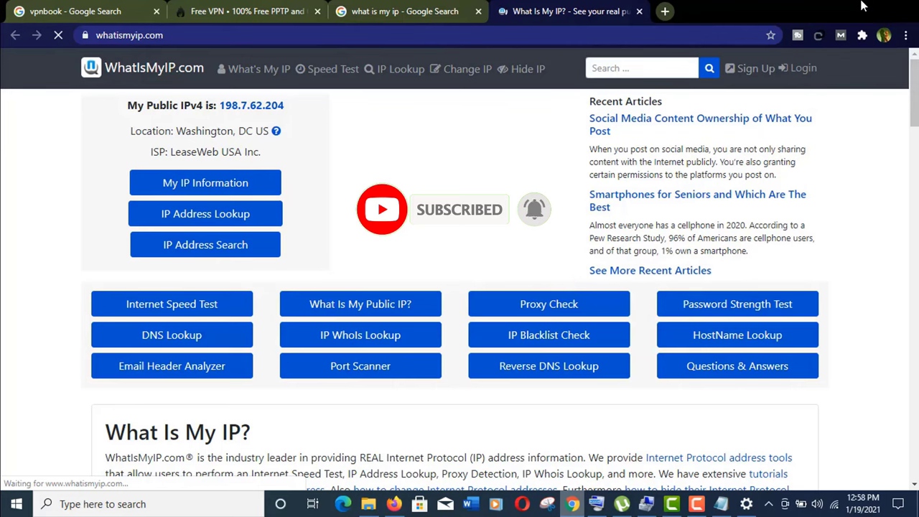
left_click(863, 5)
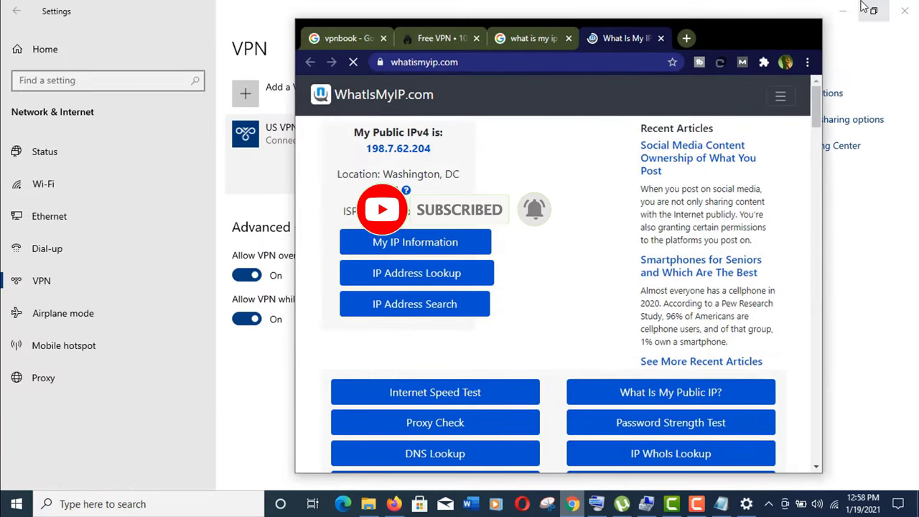
Step: Disconnect US VPN and save a new Canada VPN with server ca222.vpnbook.com over PPTP
left_click(257, 5)
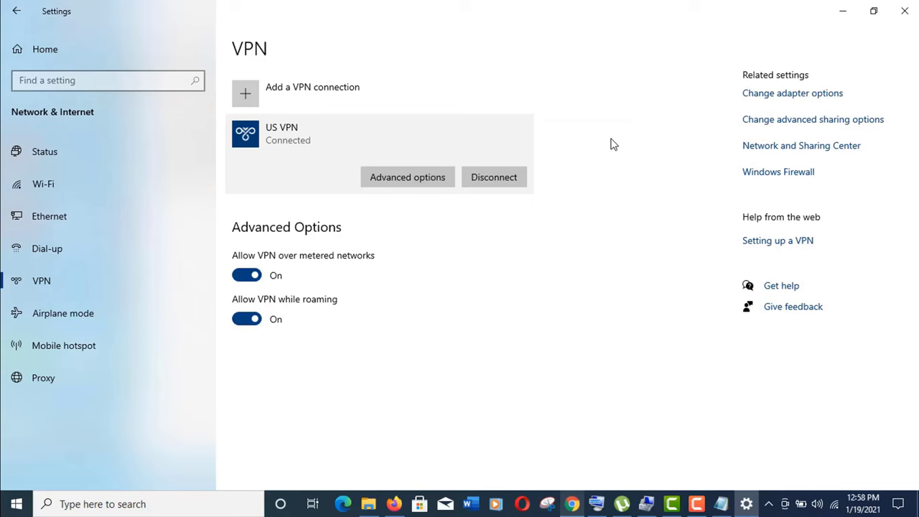
left_click(497, 180)
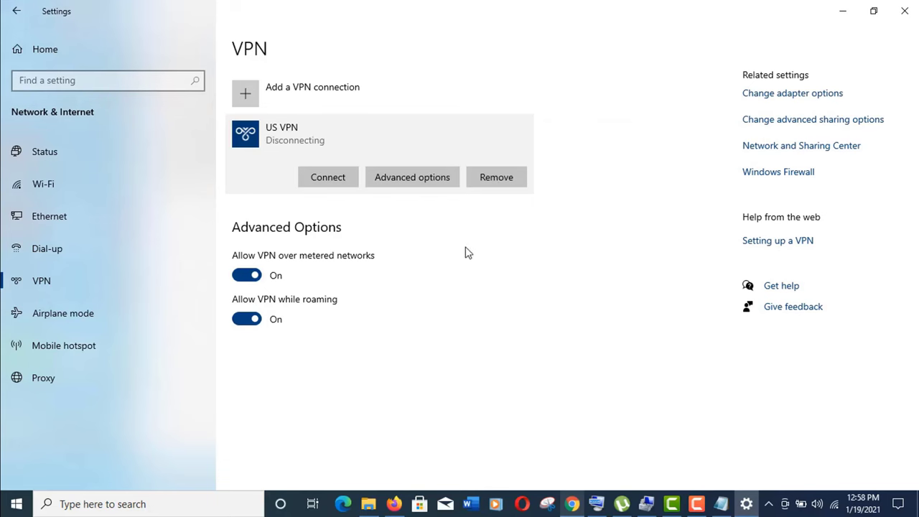
left_click(244, 92)
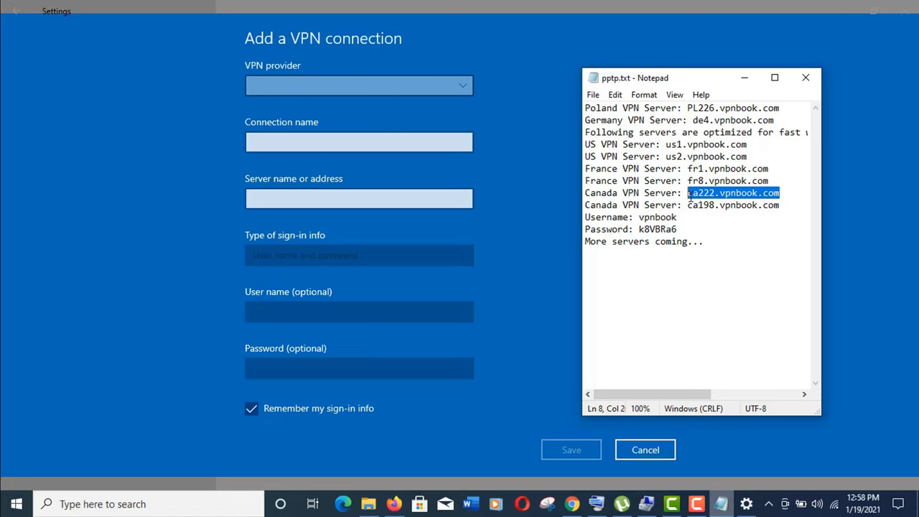
right_click(689, 195)
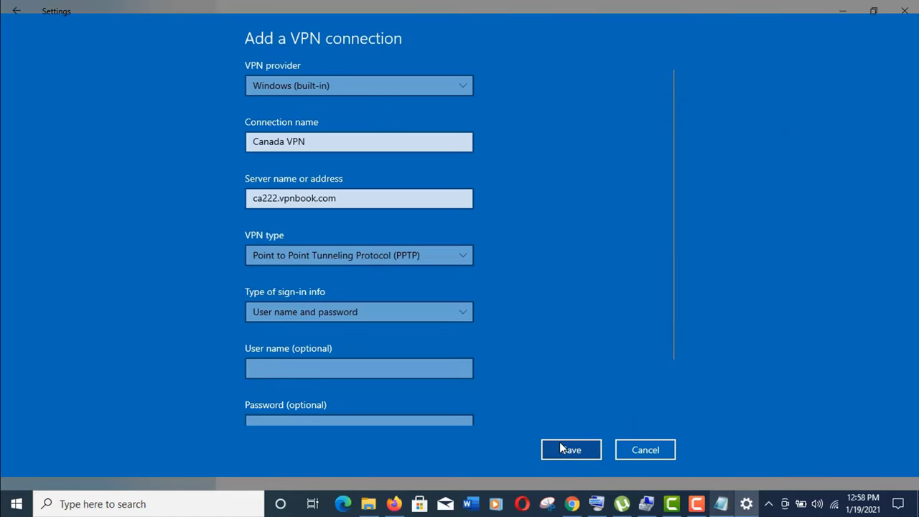
left_click(565, 447)
Step: Connect Canada VPN, pasting the VPN password into the sign-in box
left_click(296, 225)
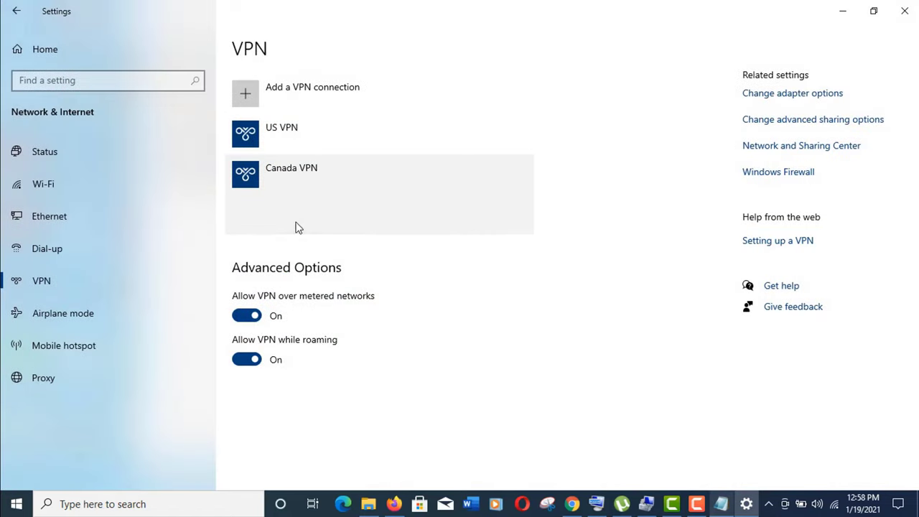
left_click(320, 224)
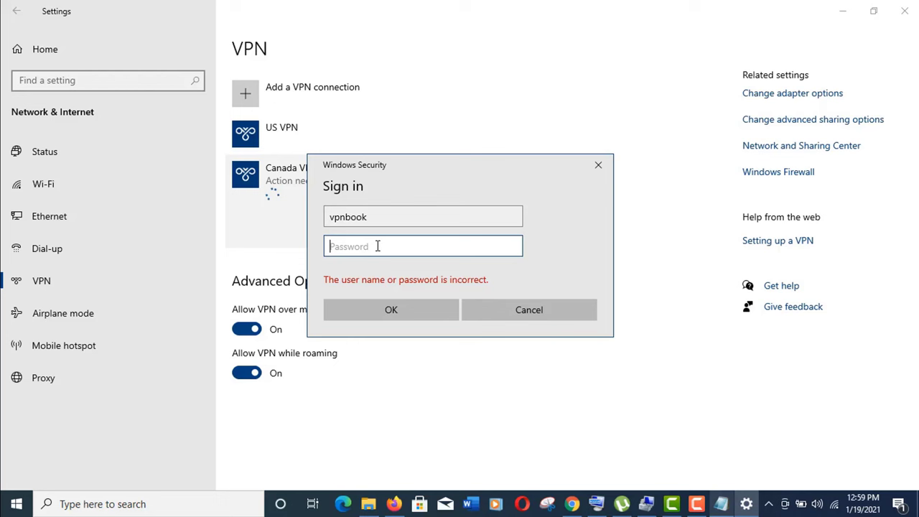
right_click(377, 244)
left_click(407, 258)
left_click(399, 310)
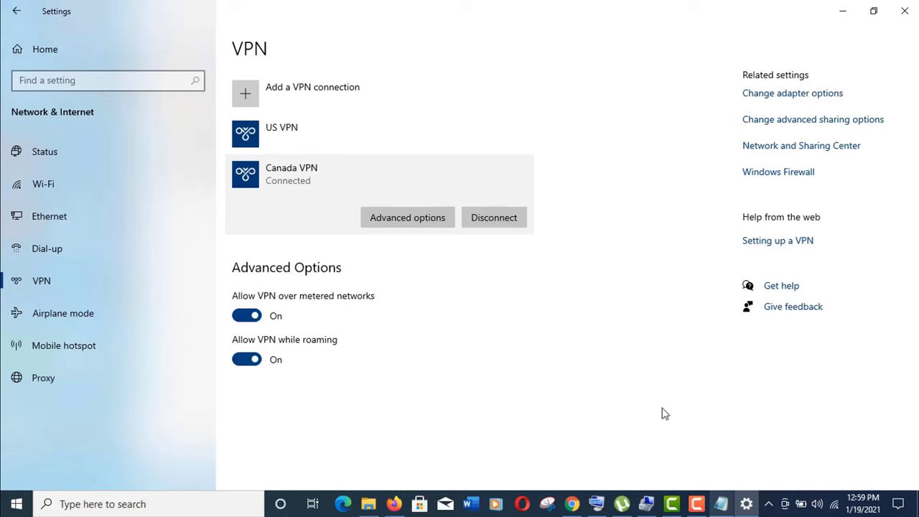
Step: Reload the IP search in Chrome, showing the public IP is now 192.99.37.222
left_click(572, 504)
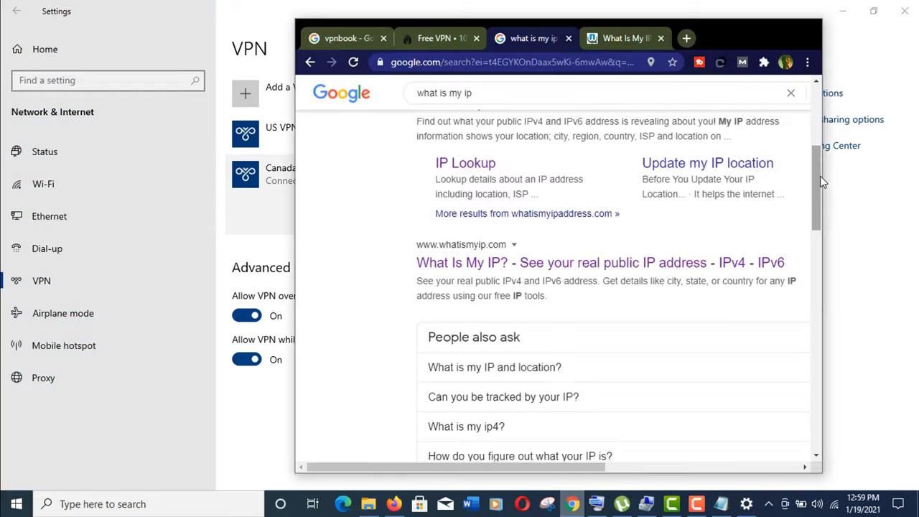
scroll(819, 175, "up", 3)
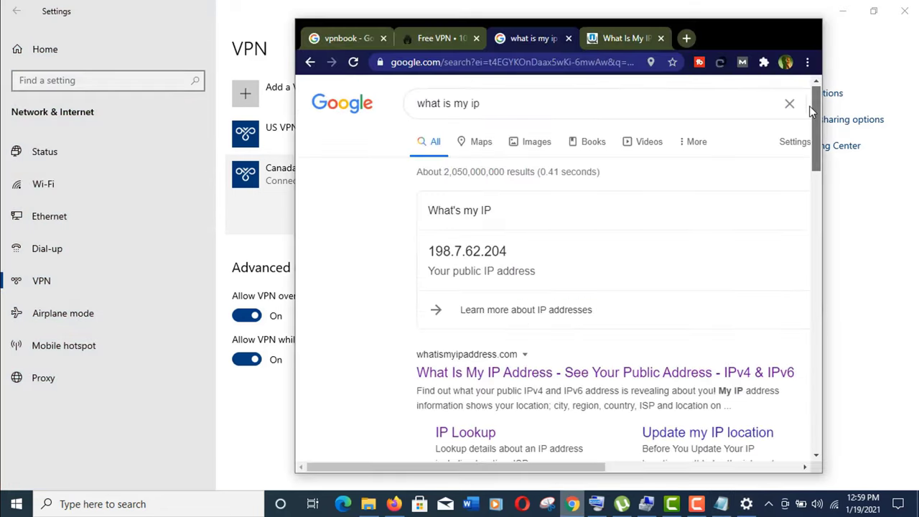
left_click(351, 62)
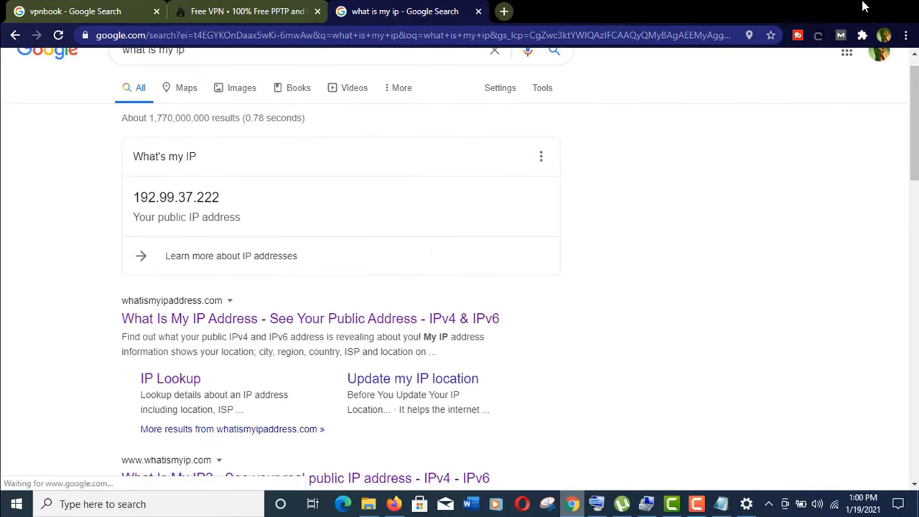
left_click(864, 7)
Step: Disconnect Canada VPN in Settings and select the US VPN entry
left_click(280, 11)
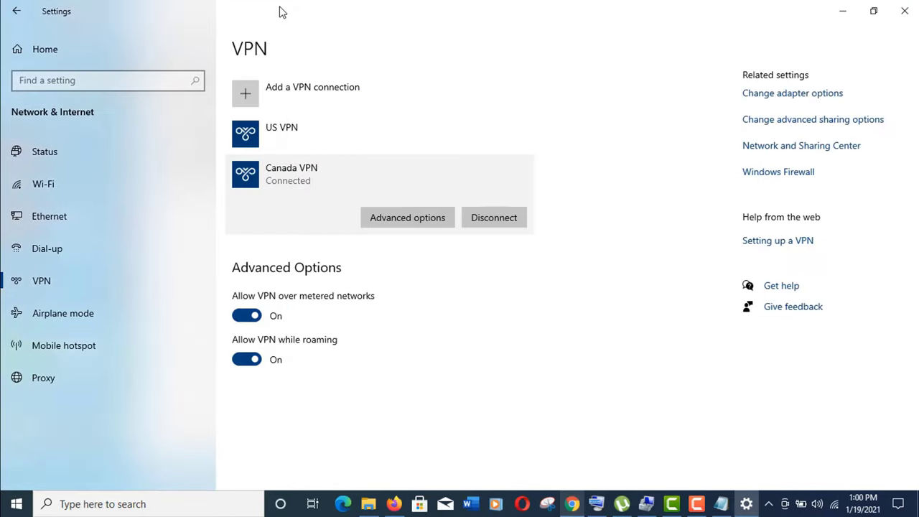
left_click(492, 218)
left_click(341, 131)
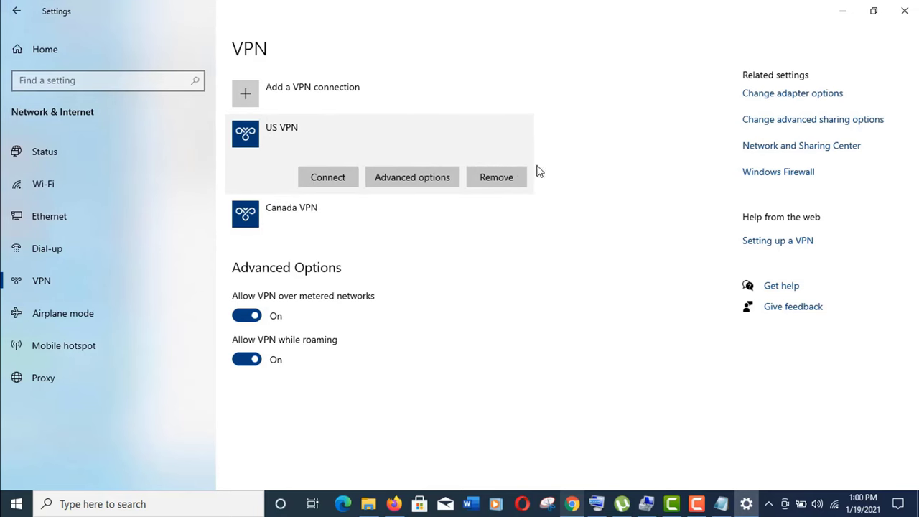